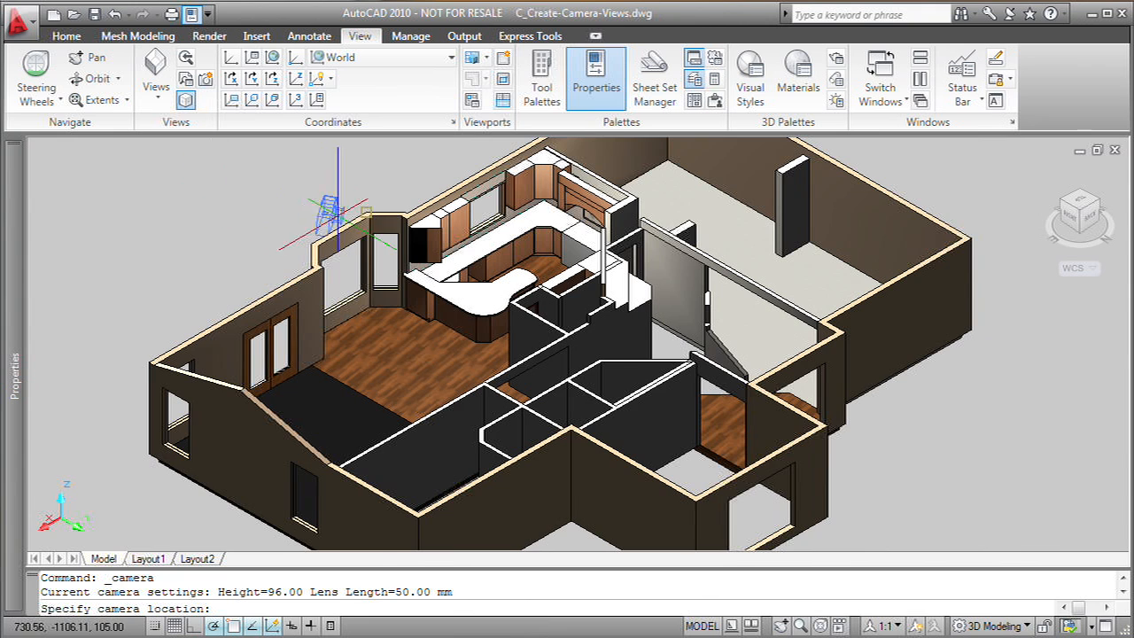
Place a camera by the interior wall opposite the bay window, target the floor at the bay window, and preview its view
left_click(479, 376)
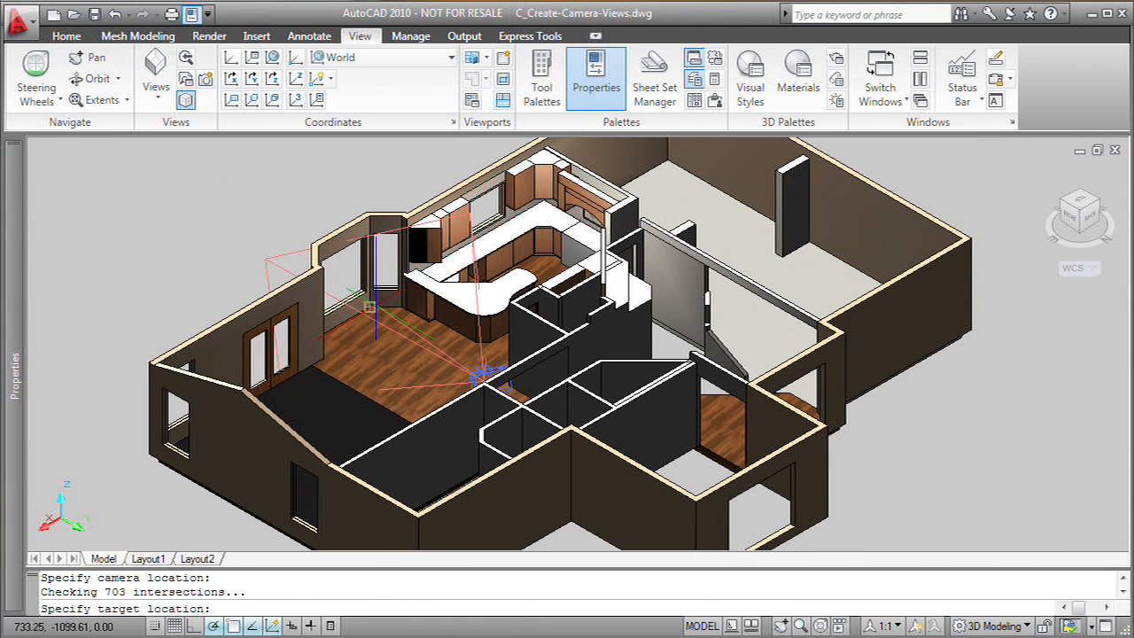
left_click(375, 307)
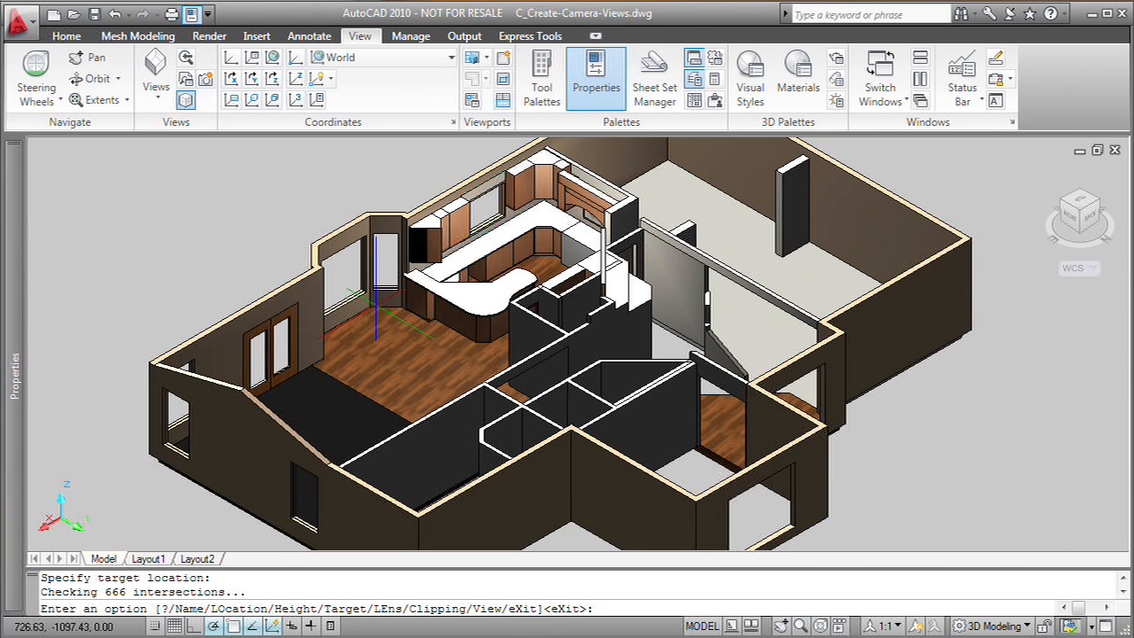
key("Return")
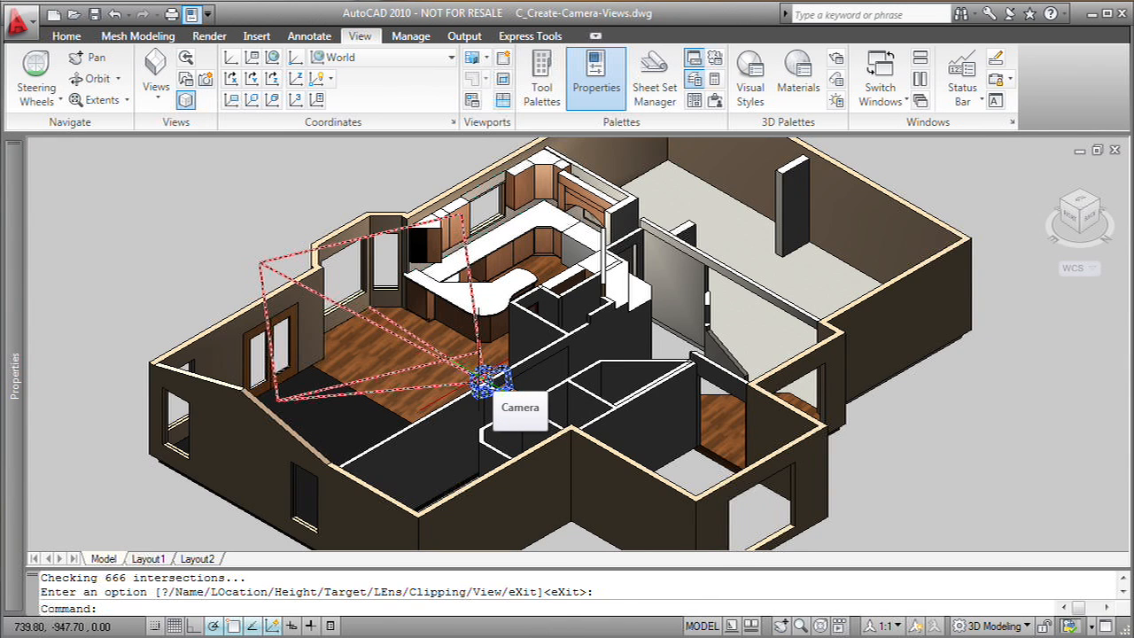
left_click(485, 381)
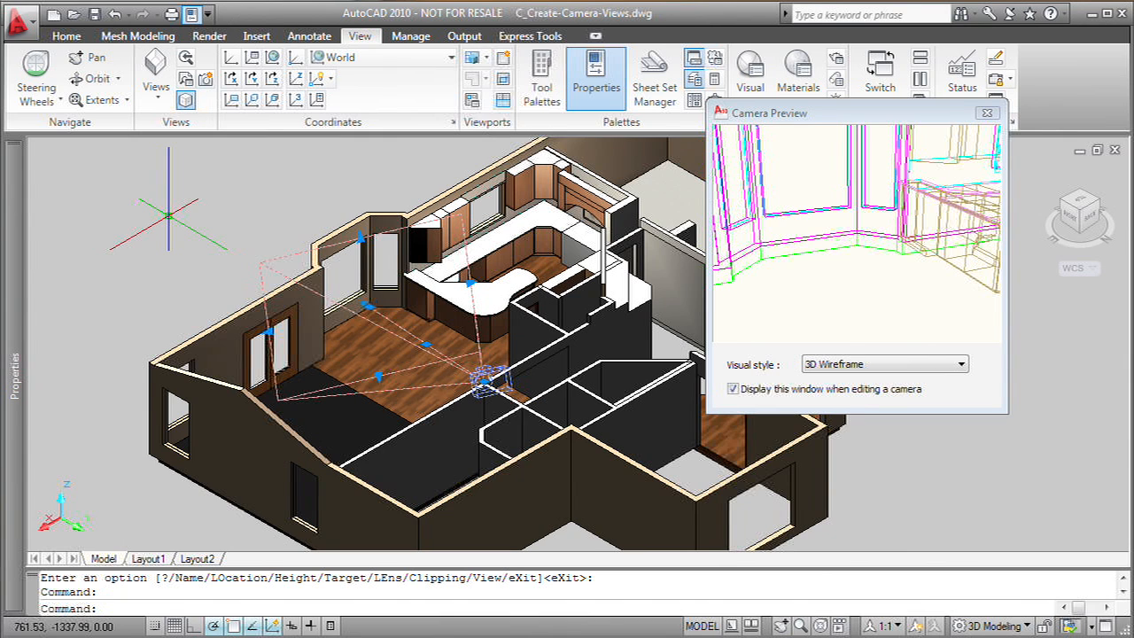
mouse_move(20, 285)
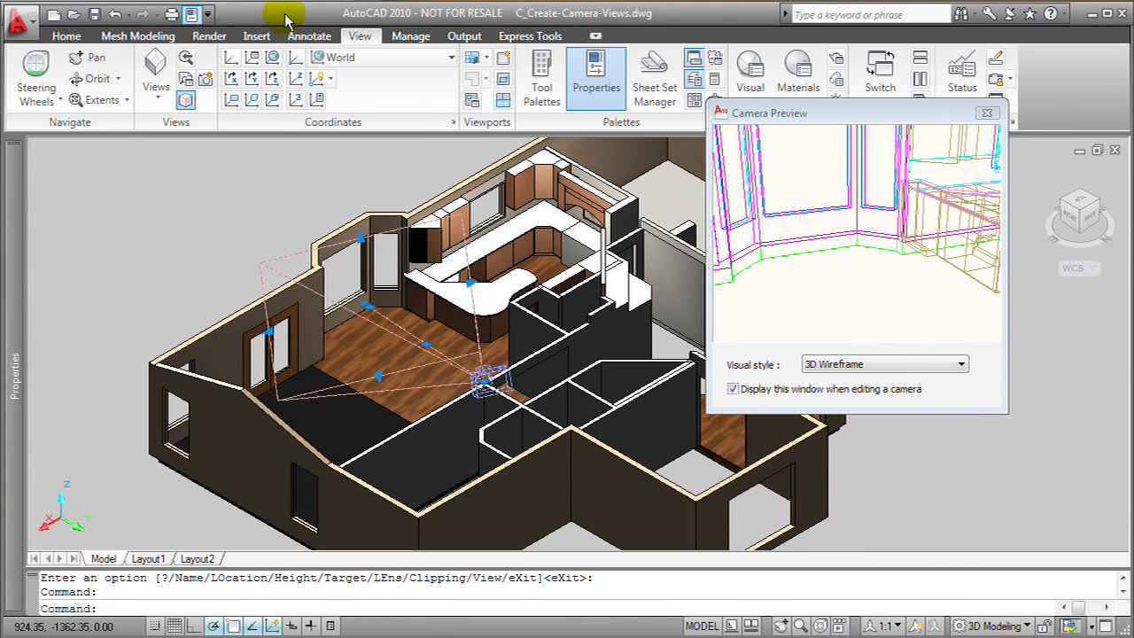
Set the saved Camera1 model view as the current view through the View Manager
left_click(157, 99)
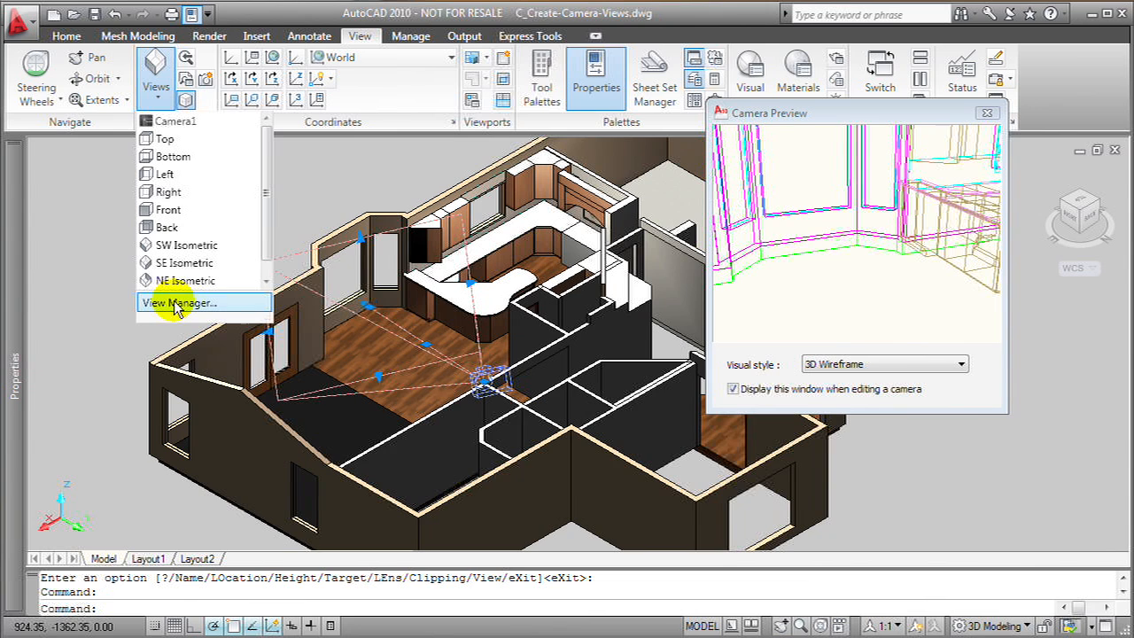
left_click(176, 304)
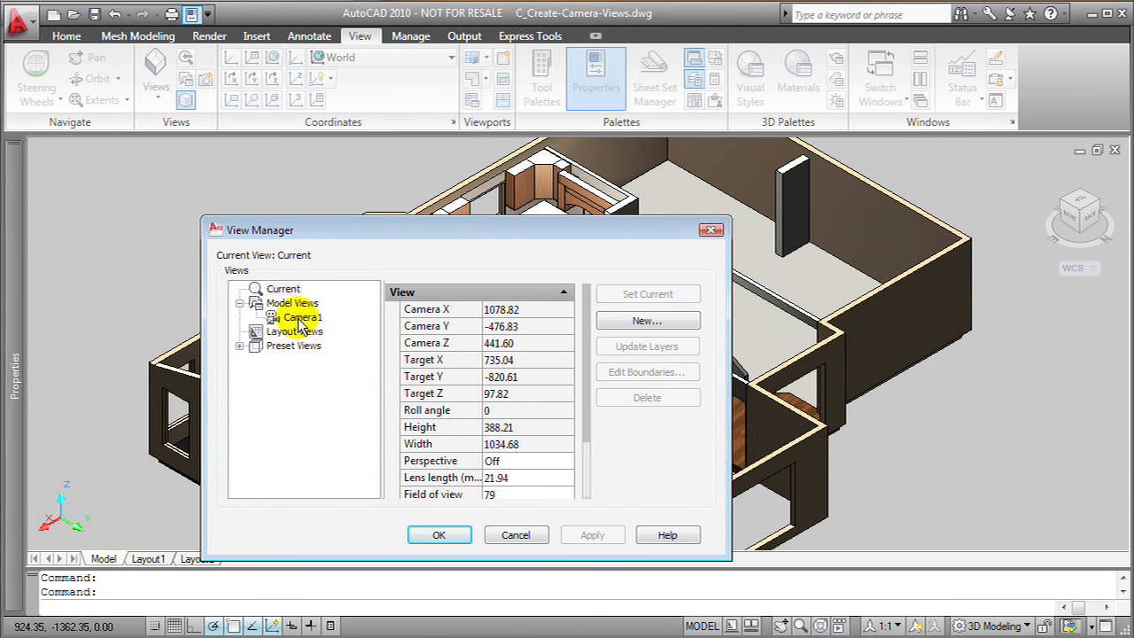
left_click(299, 319)
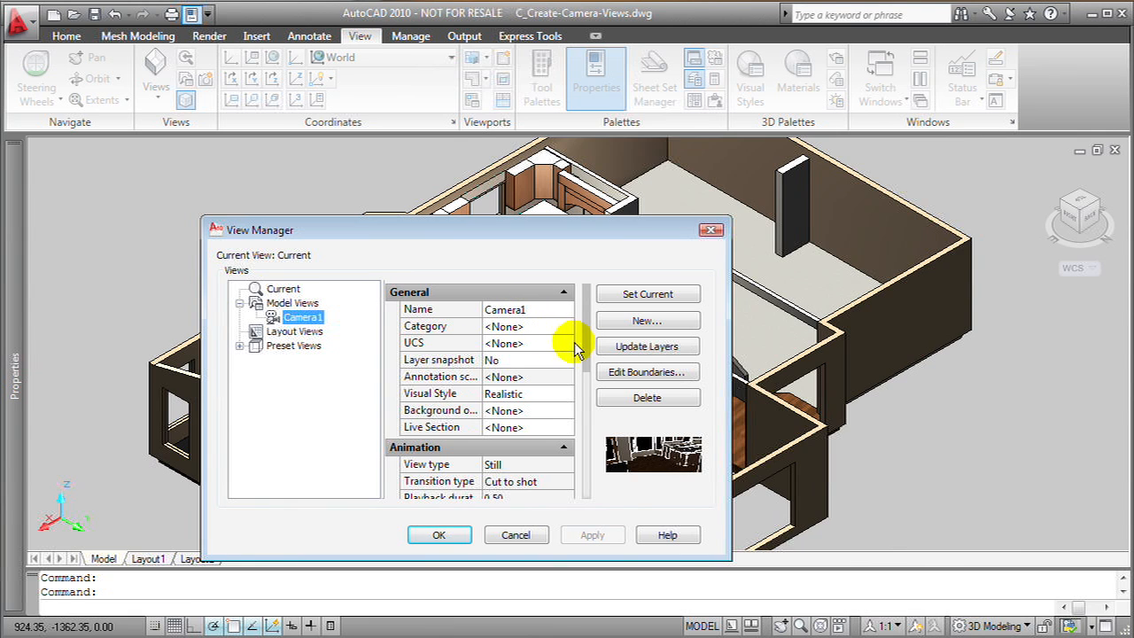
left_click_drag(586, 350, 590, 394)
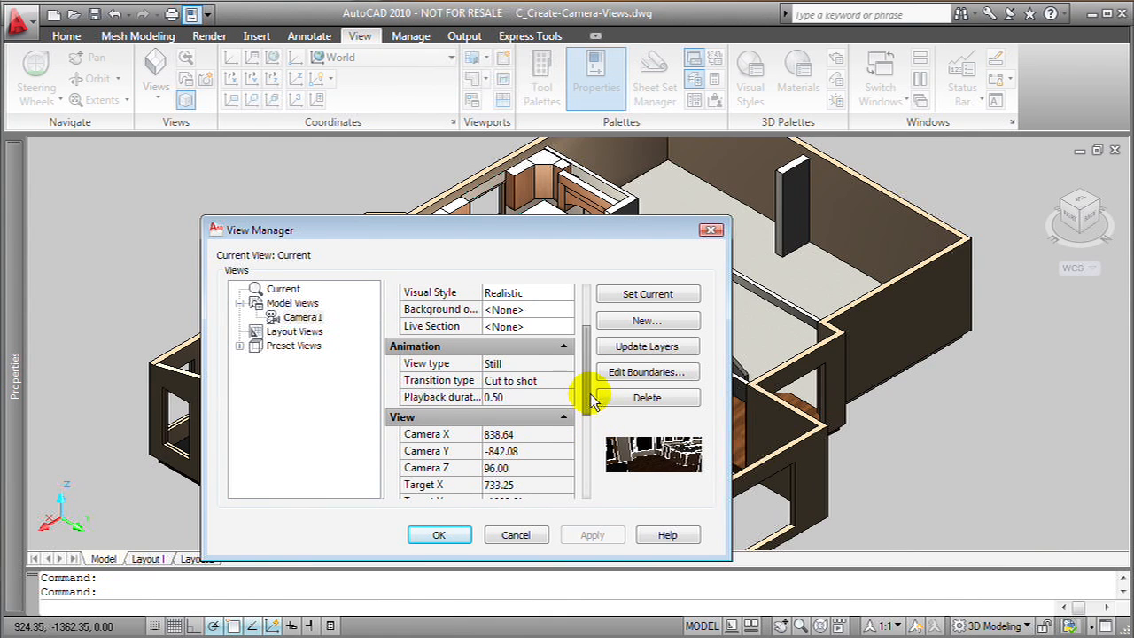
left_click(634, 298)
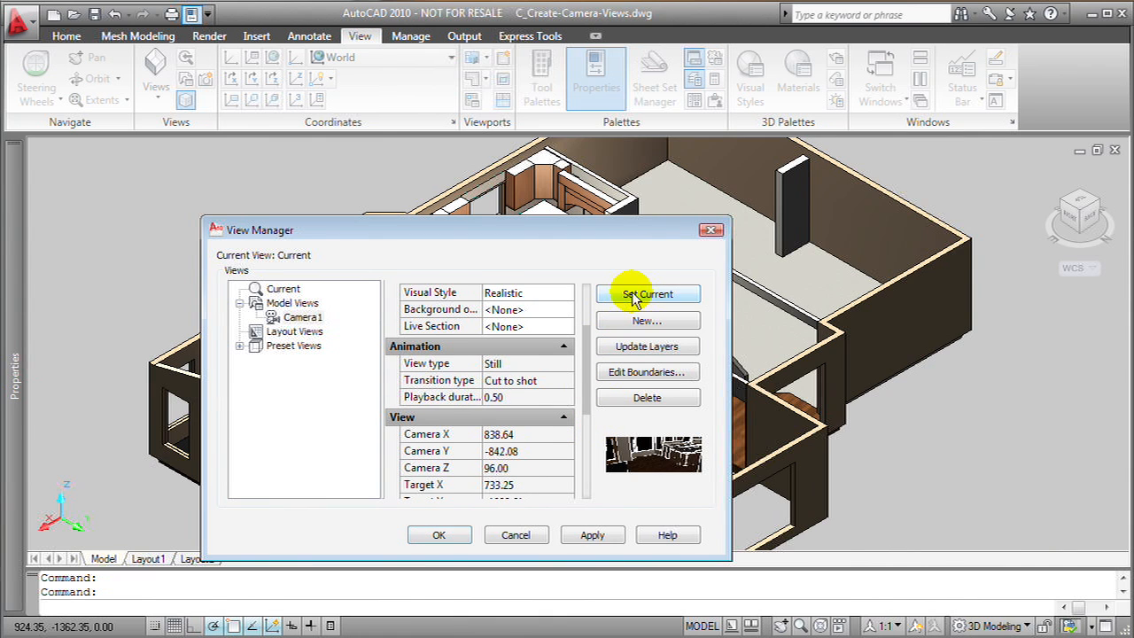
left_click(441, 535)
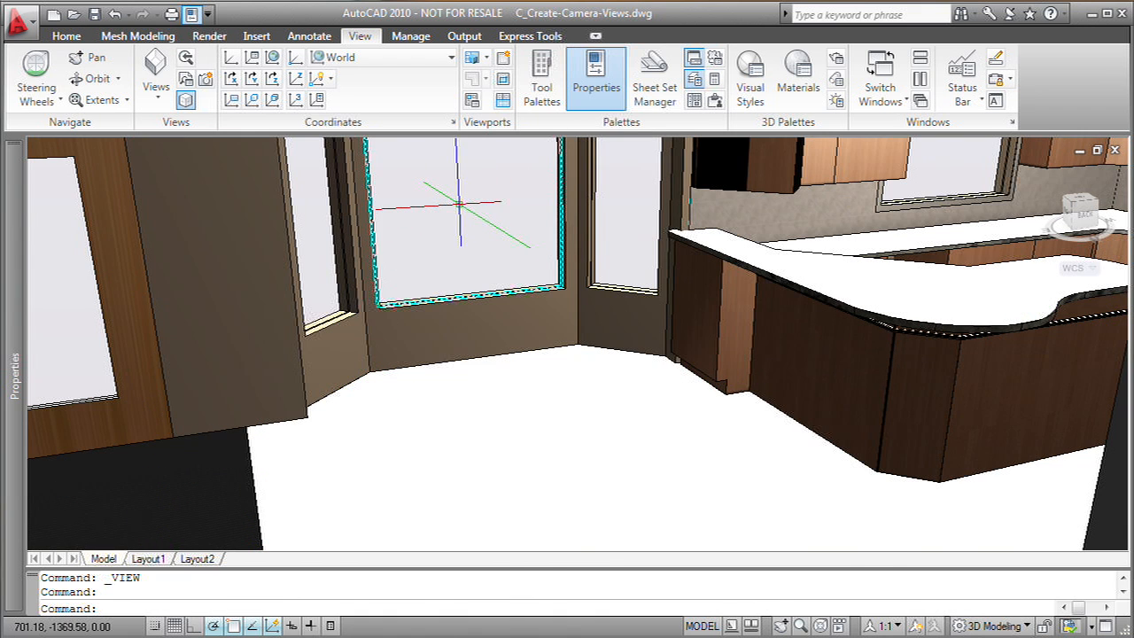
Give the Camera1 view an image background override using Lakeview Lot.jpg from the Rendering Class folder
left_click(157, 103)
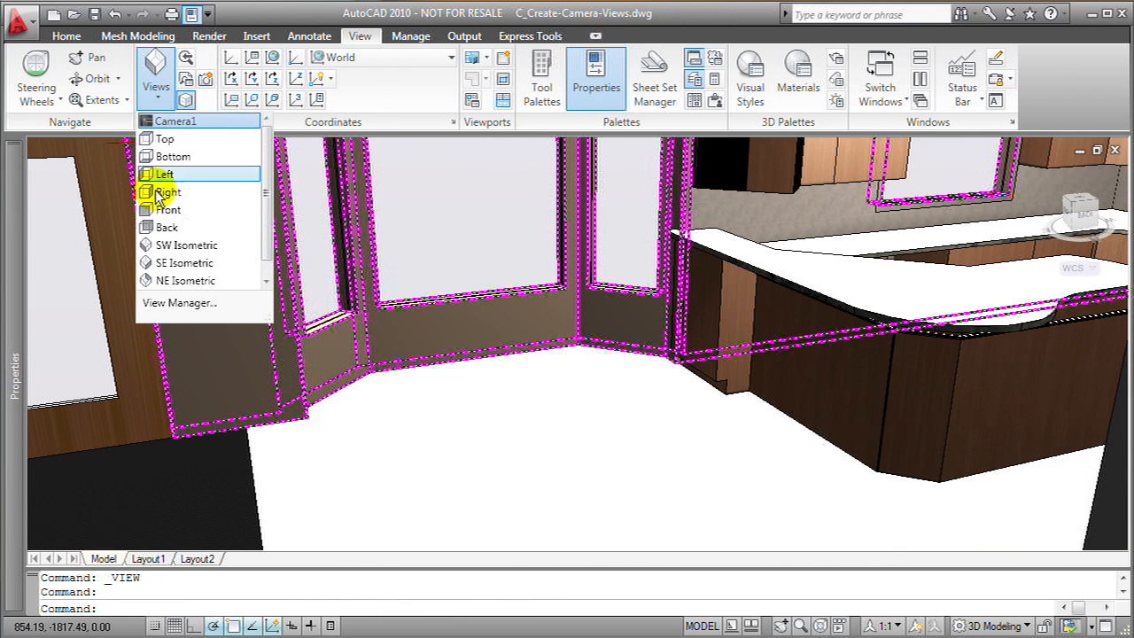
left_click(162, 306)
left_click(274, 317)
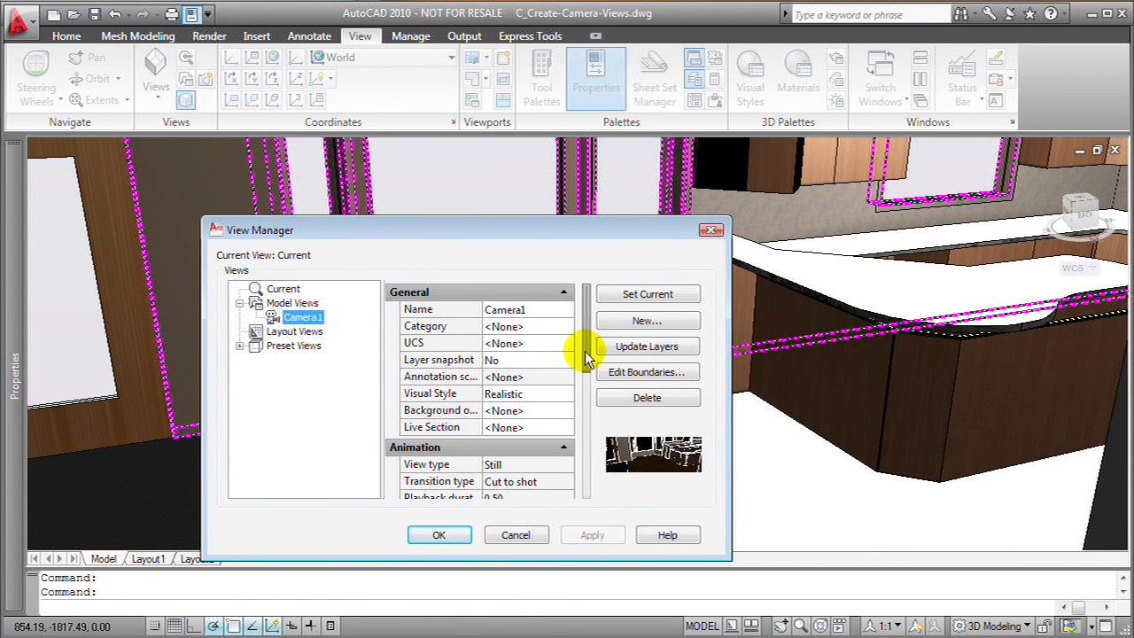
left_click(566, 410)
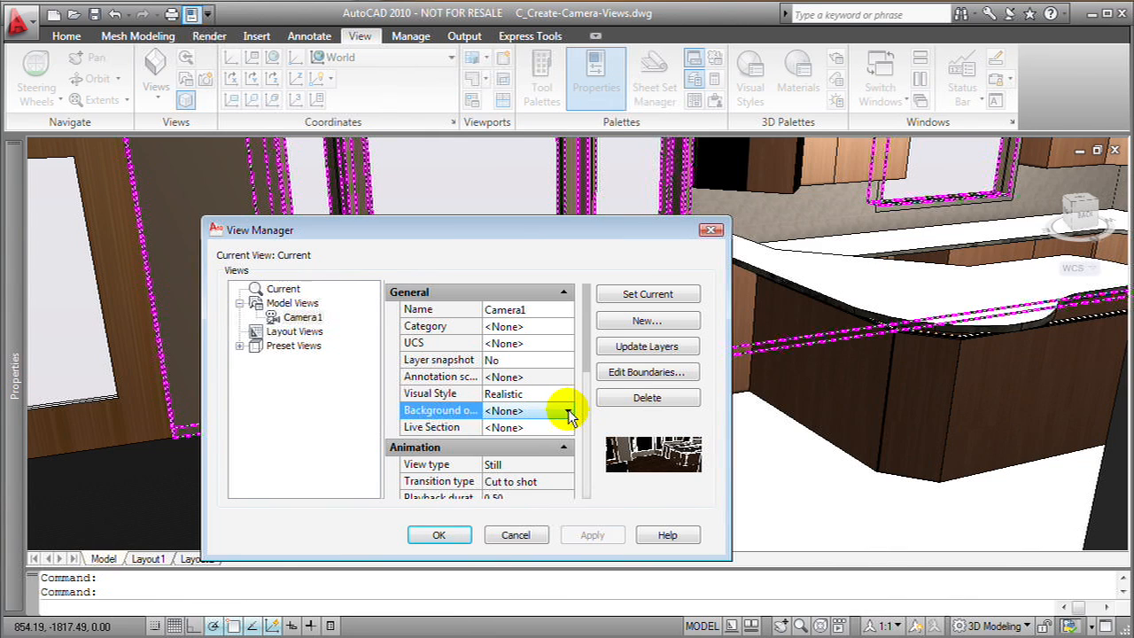
left_click(568, 413)
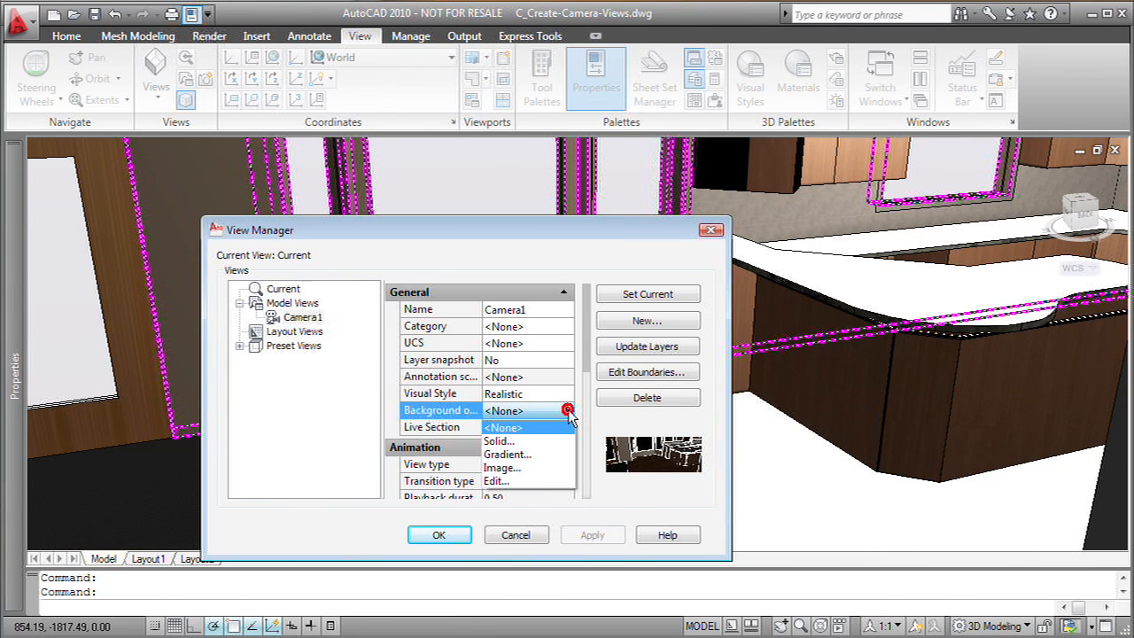
left_click(516, 469)
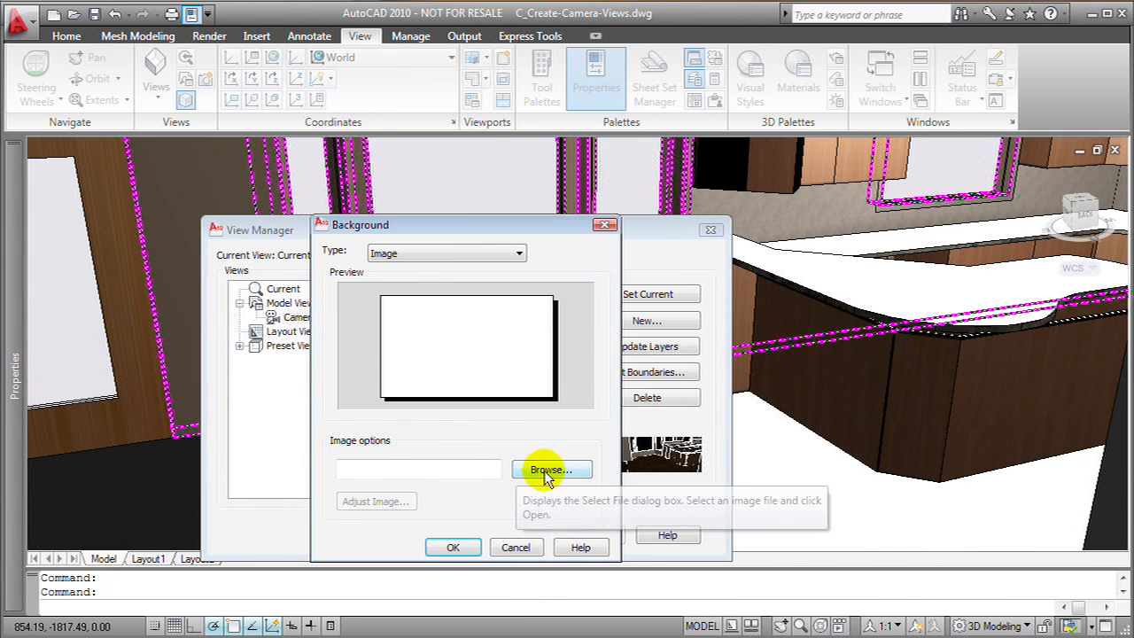
left_click(555, 473)
left_click_drag(539, 288, 535, 358)
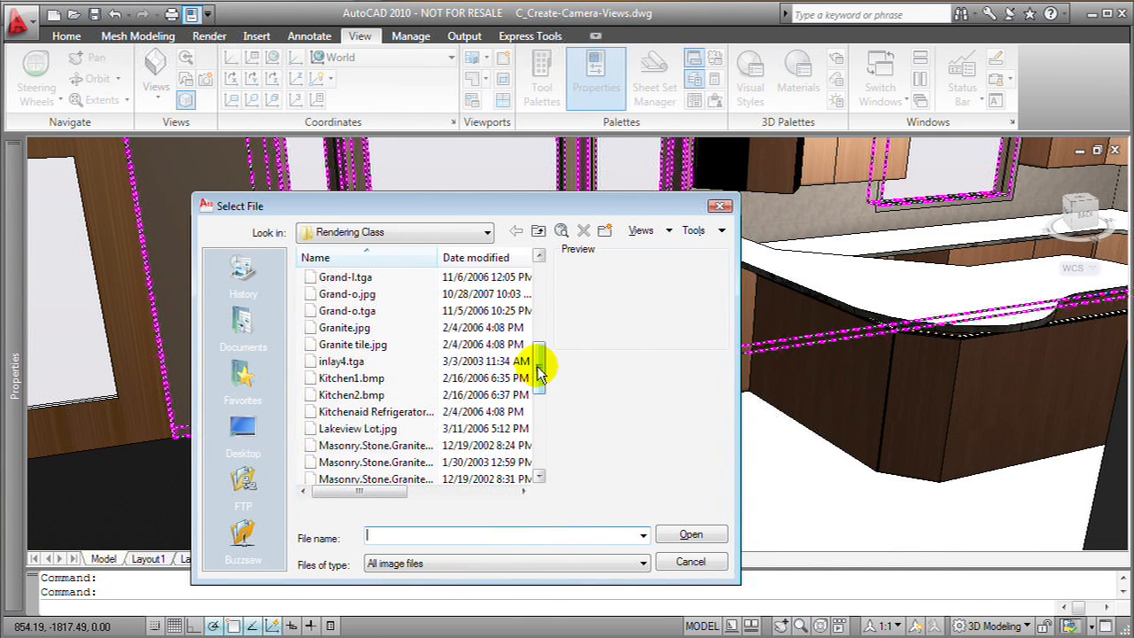
left_click(357, 430)
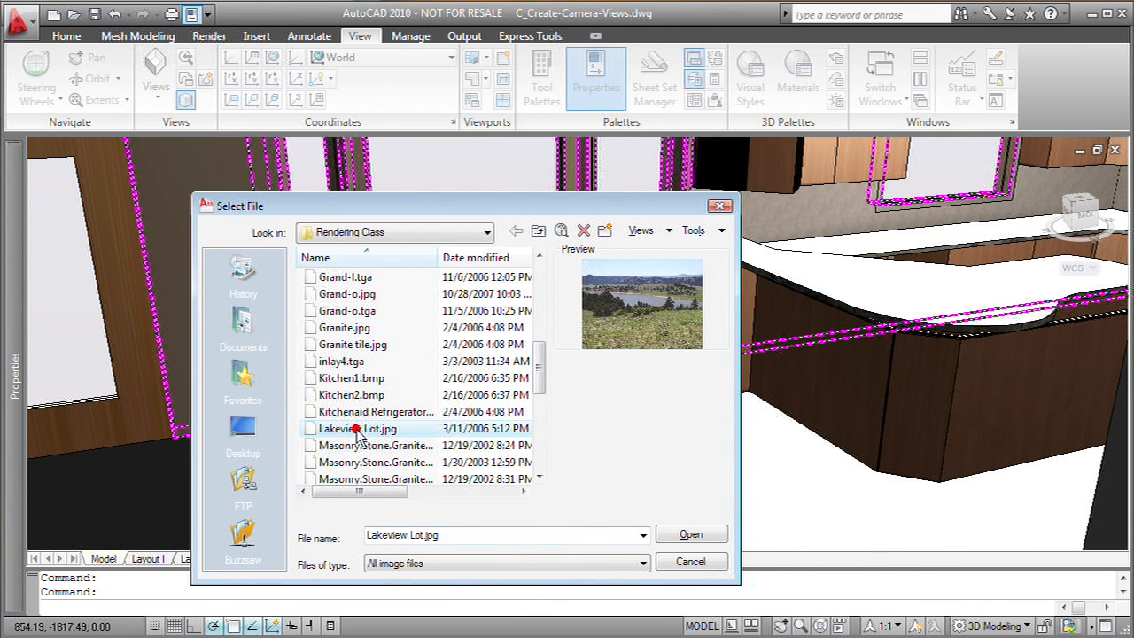
left_click(690, 535)
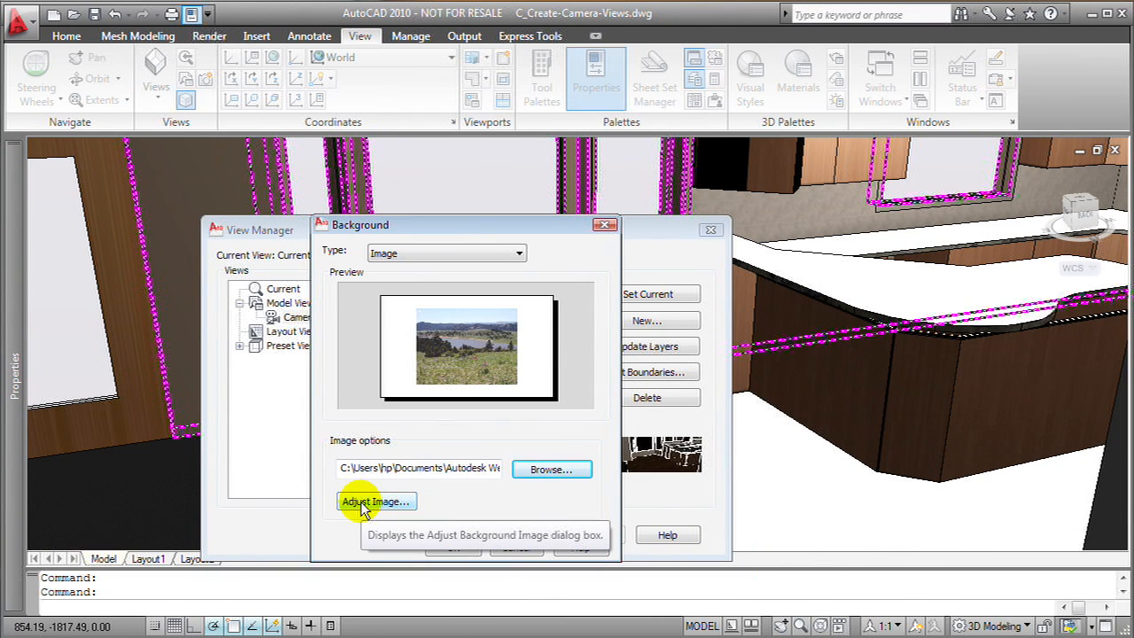
Set the background image position to Stretch and apply the background to the current Camera1 view
left_click(365, 502)
left_click(598, 227)
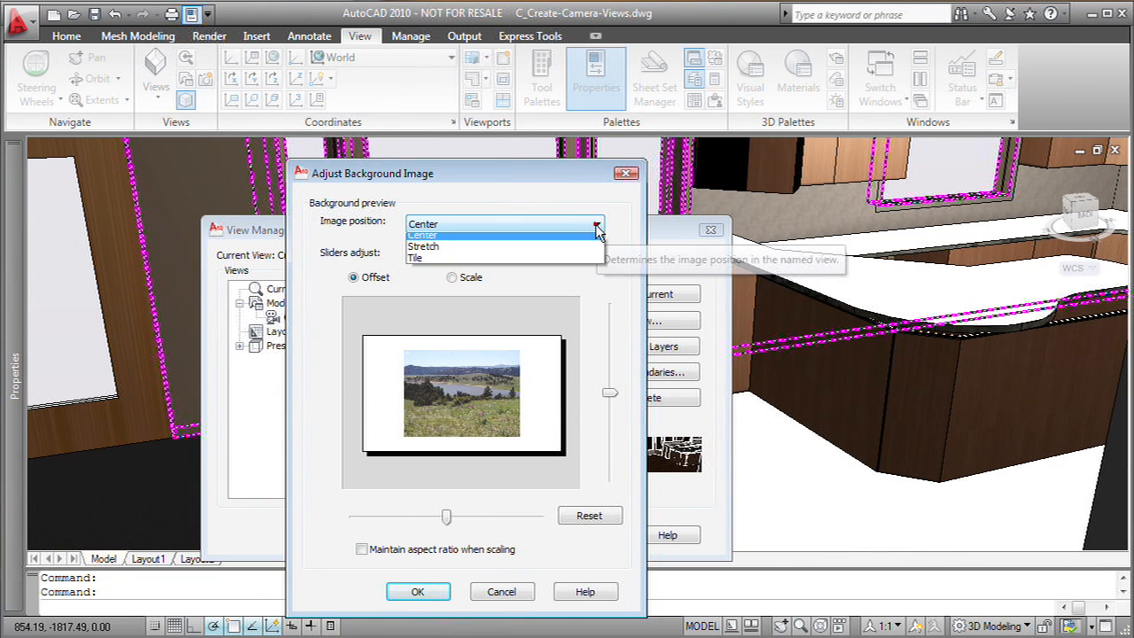
left_click(435, 252)
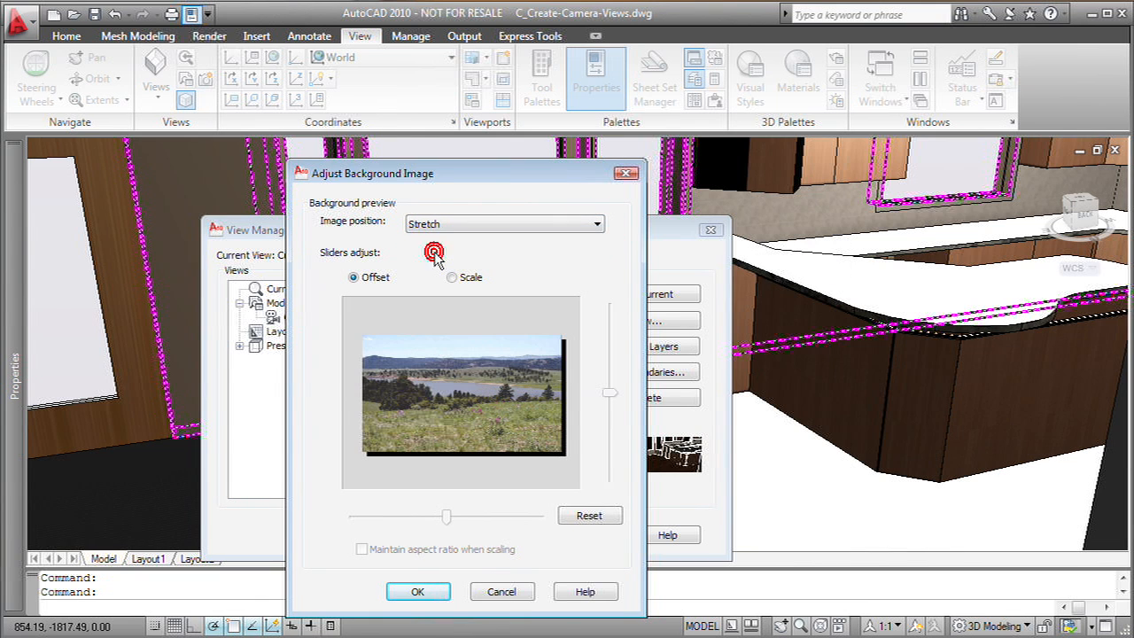
left_click(418, 595)
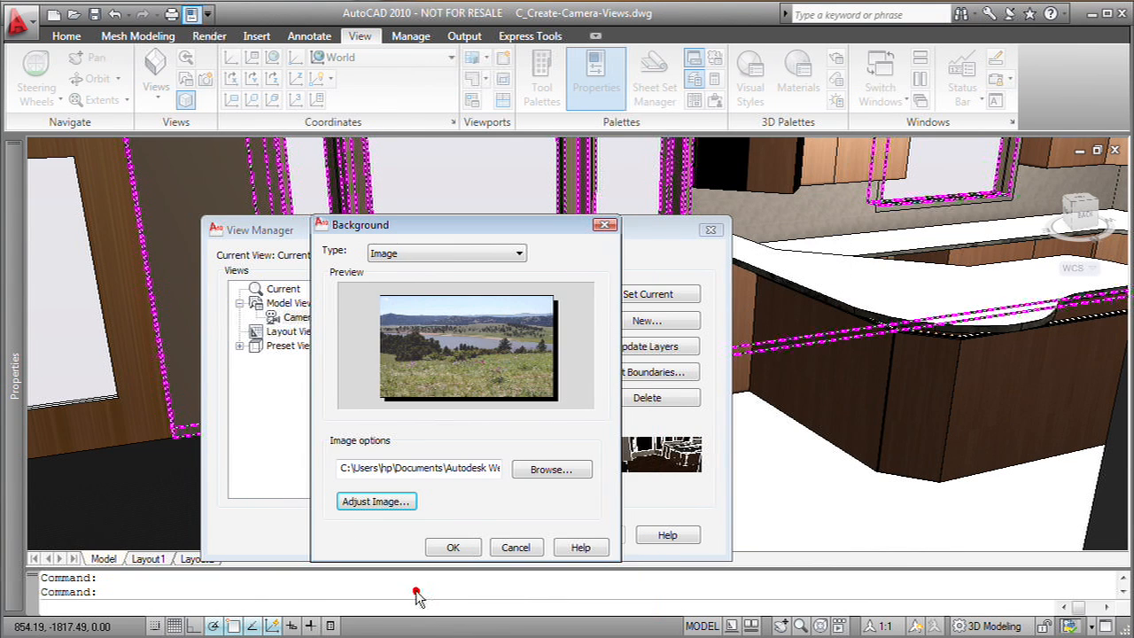
left_click(451, 549)
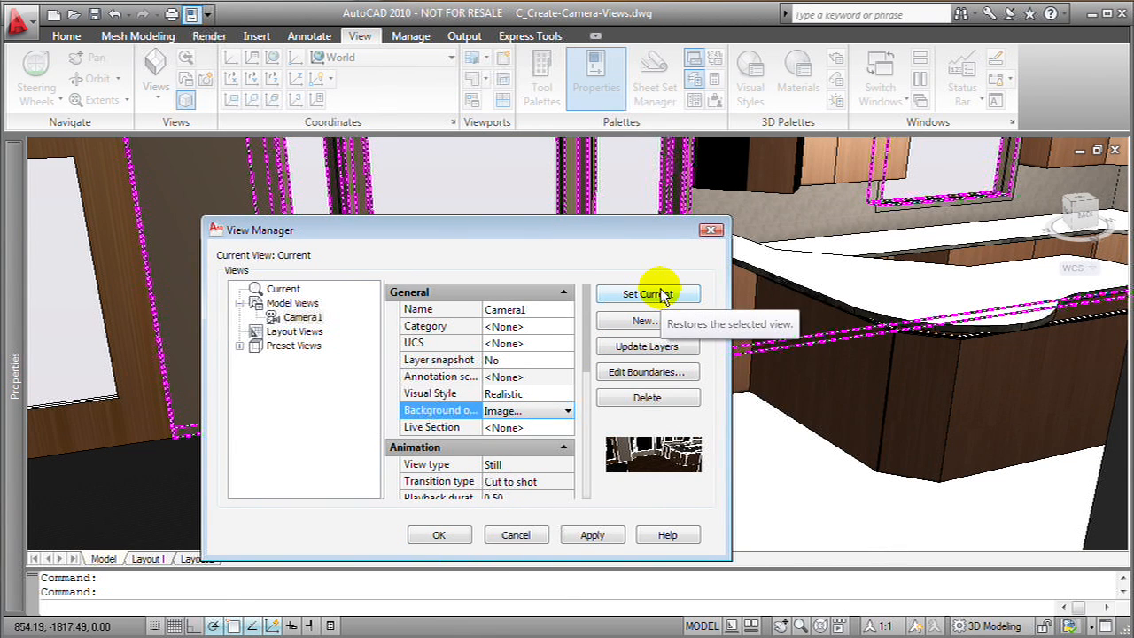
left_click(451, 538)
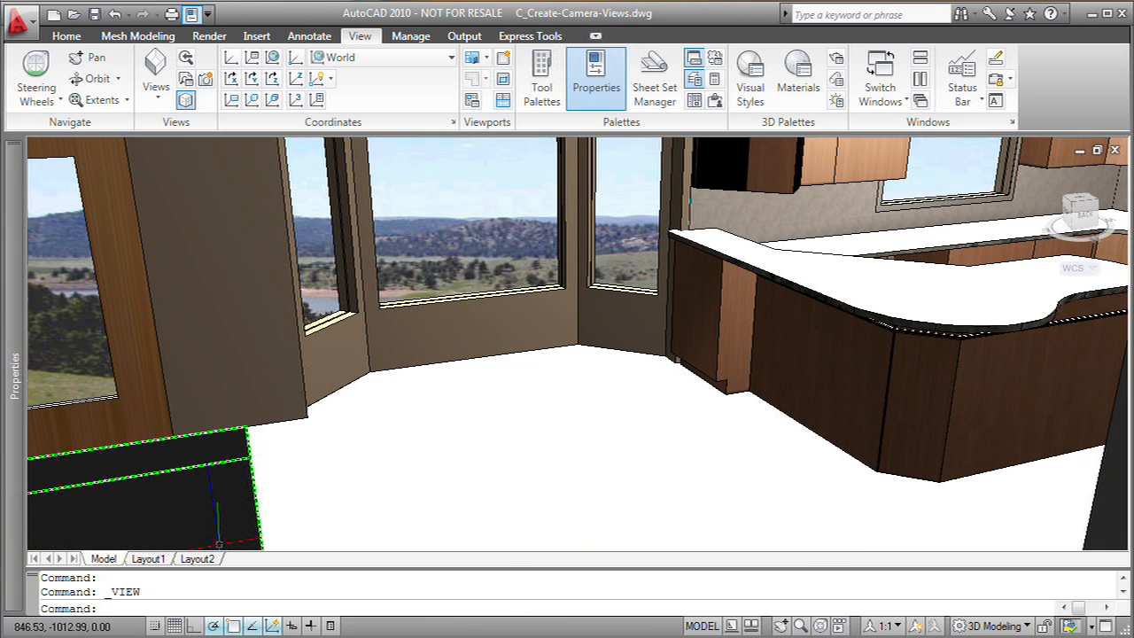
key("Escape")
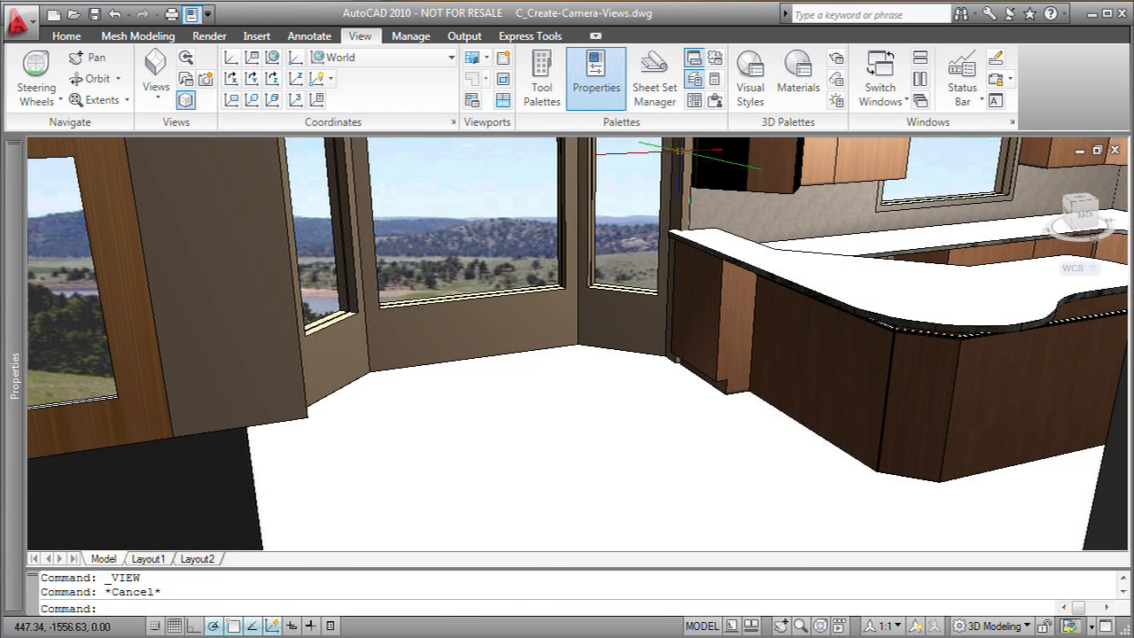
Render the Camera1 view and inspect the rendered kitchen and window background up close
left_click(201, 34)
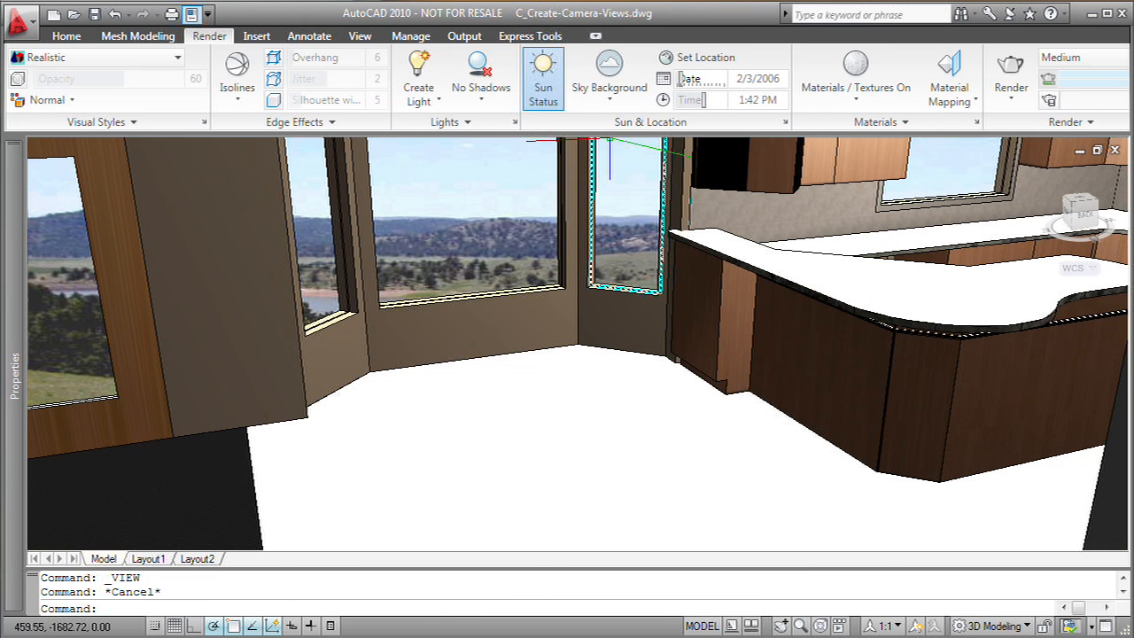
left_click(1009, 73)
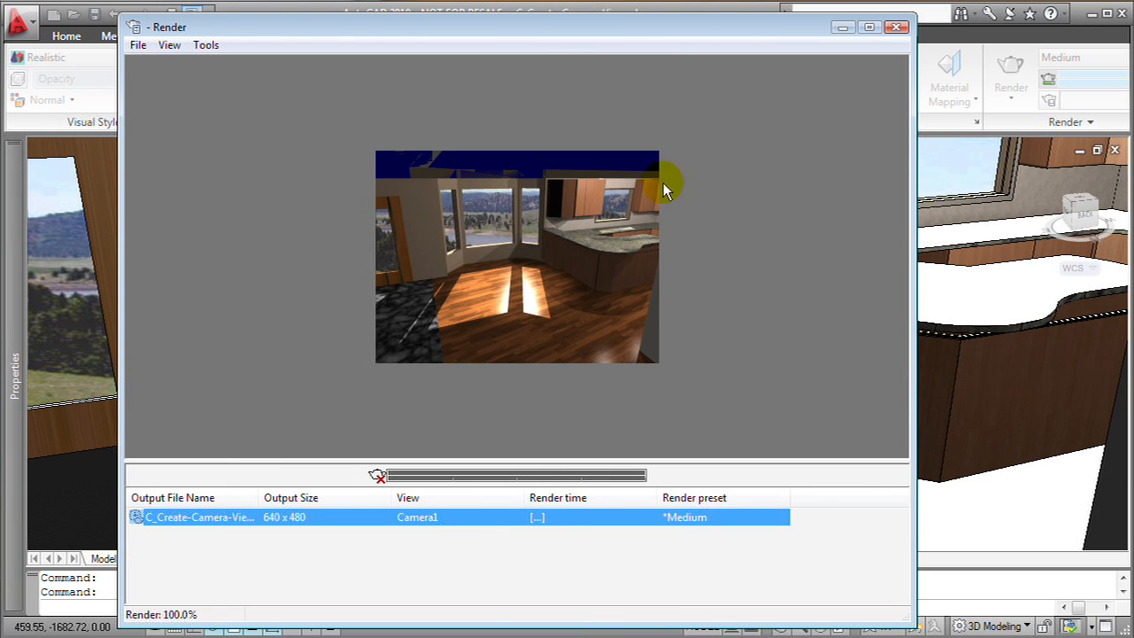
scroll(501, 253, "up", 1)
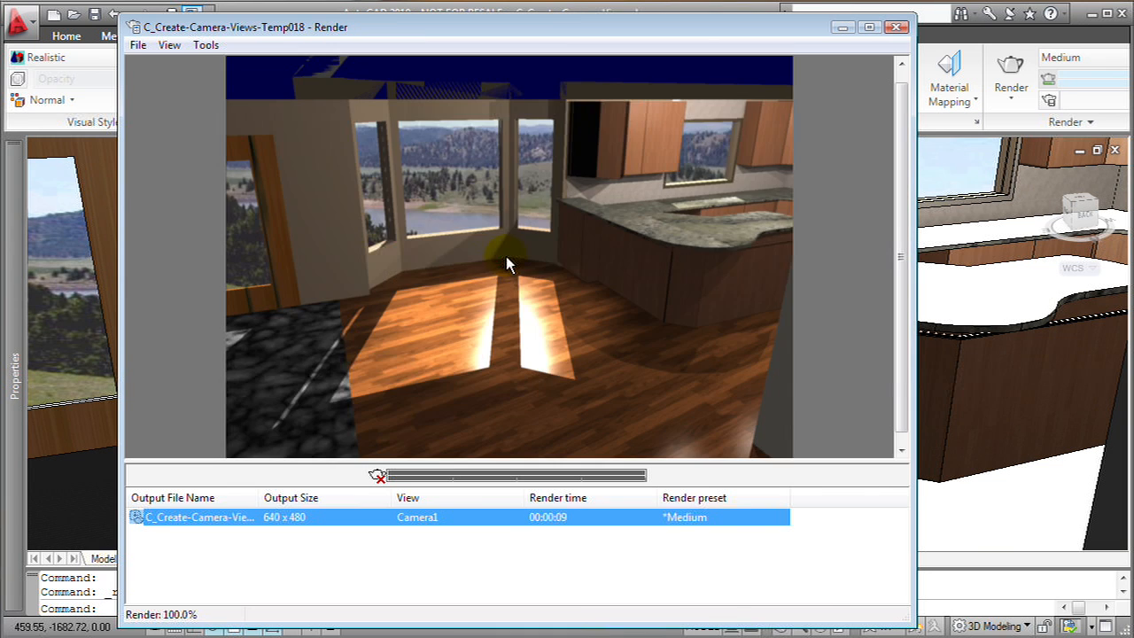
scroll(508, 258, "up", 1)
scroll(469, 268, "down", 4)
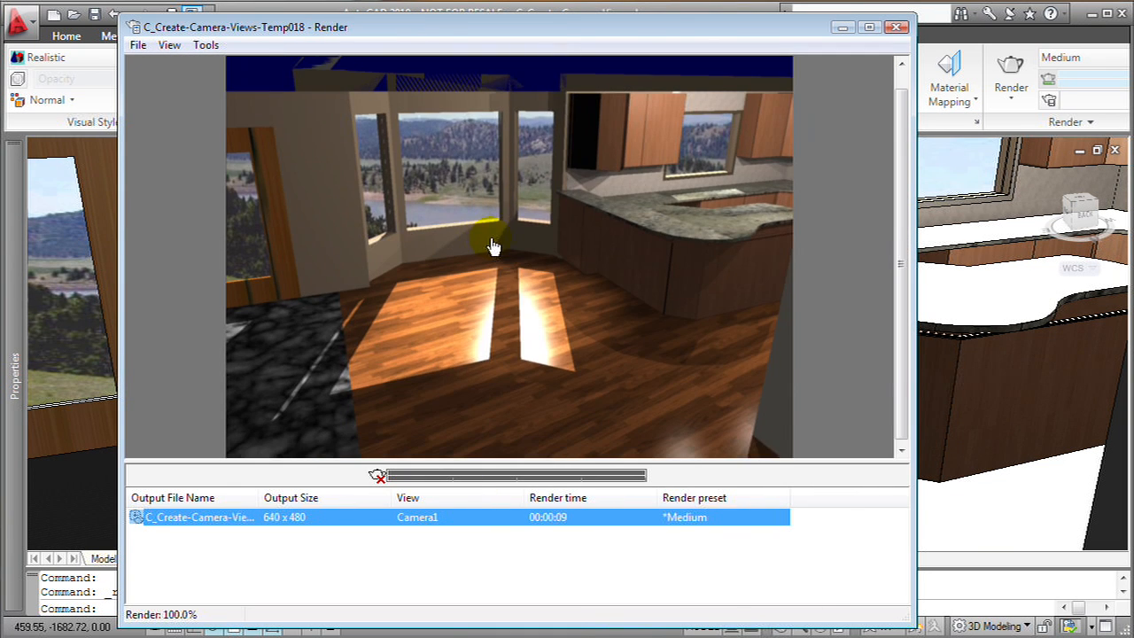
middle_click_drag(494, 247, 500, 230)
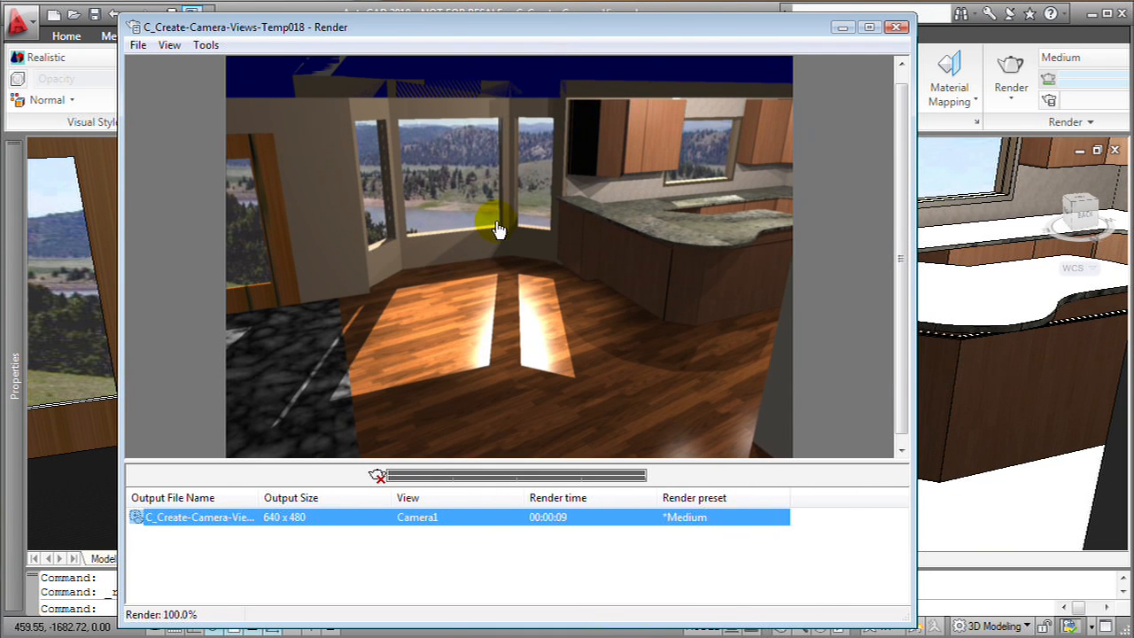